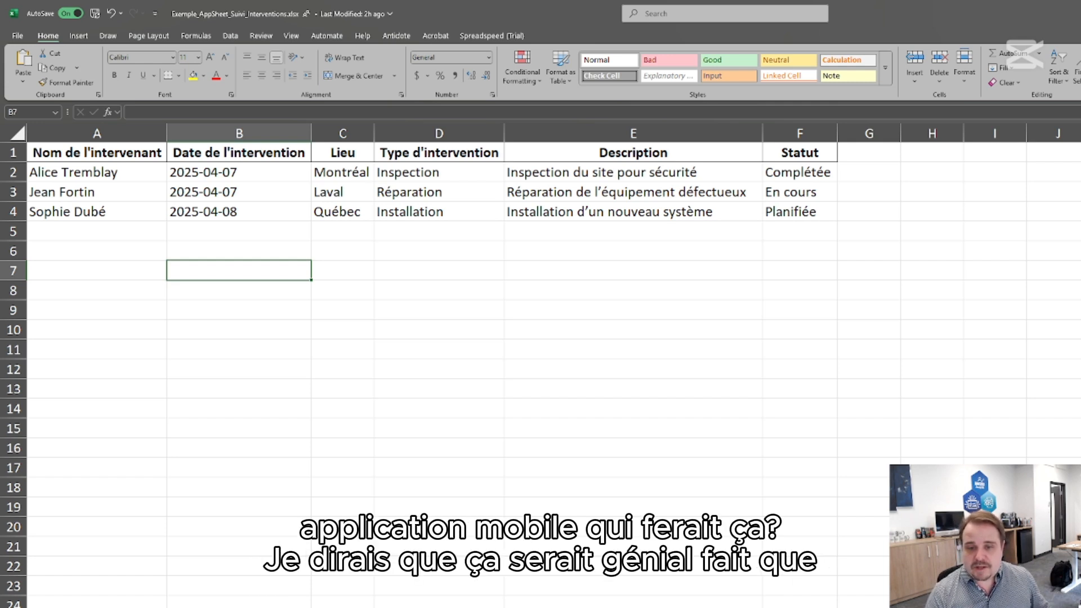
Switch to AppSheet in Chrome and start creating an app from existing data.
key("alt+Tab")
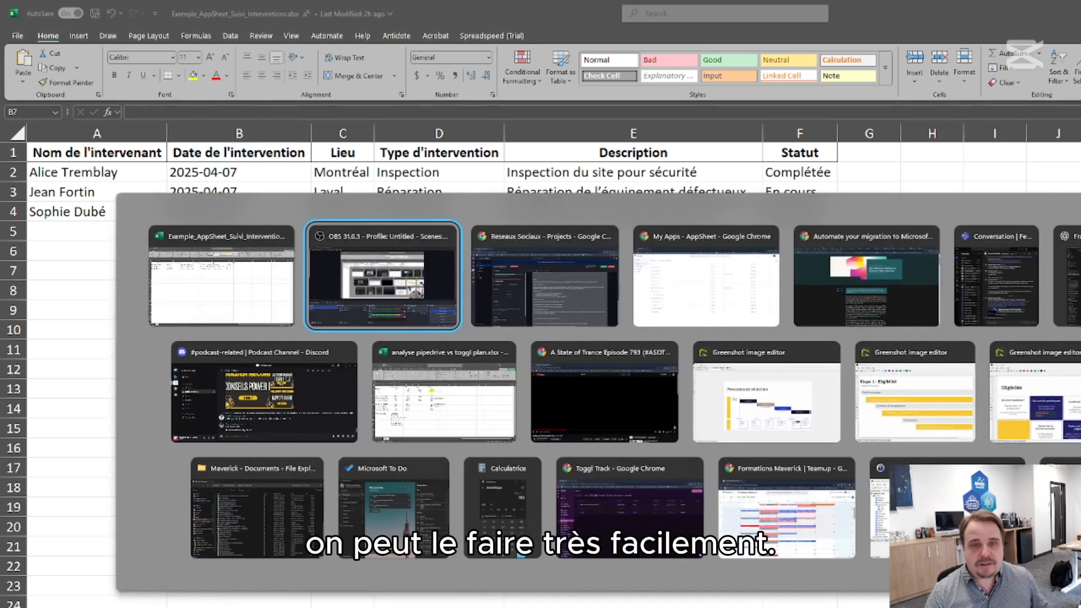
key("Tab")
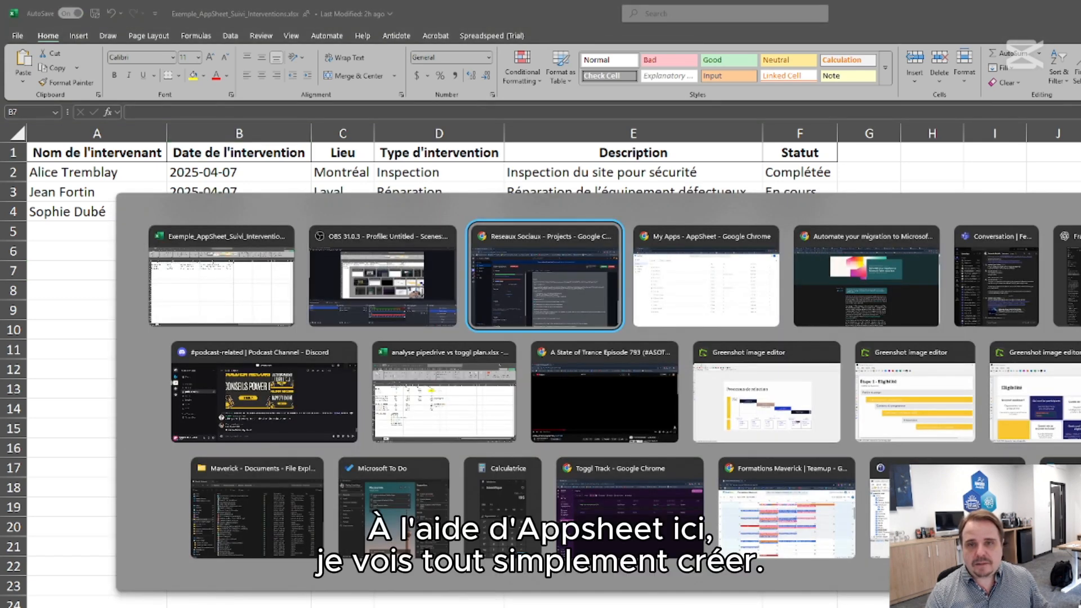
key("Tab")
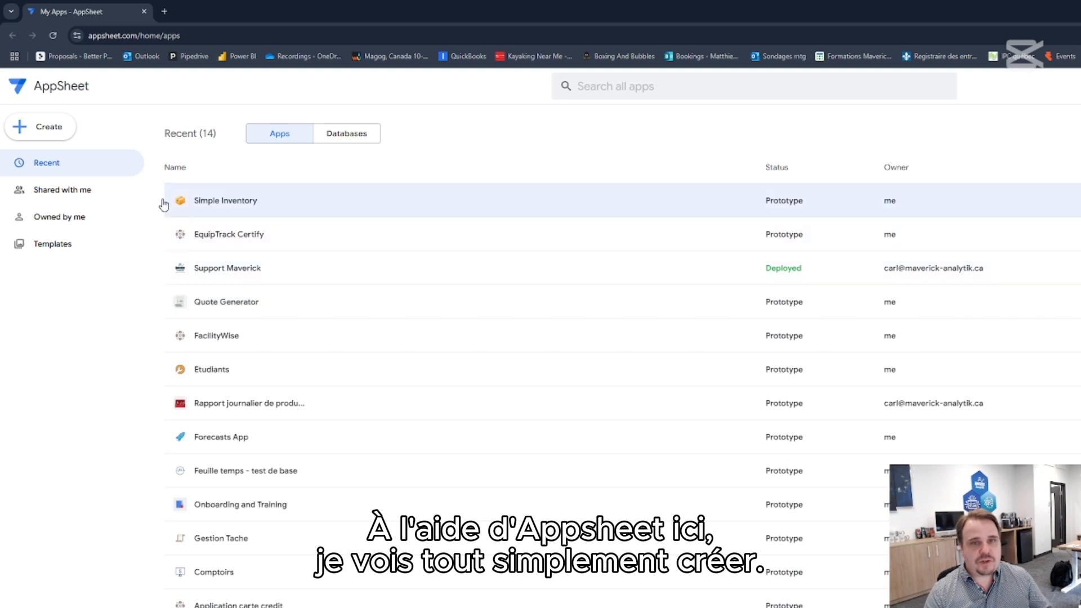
left_click(47, 133)
mouse_move(50, 158)
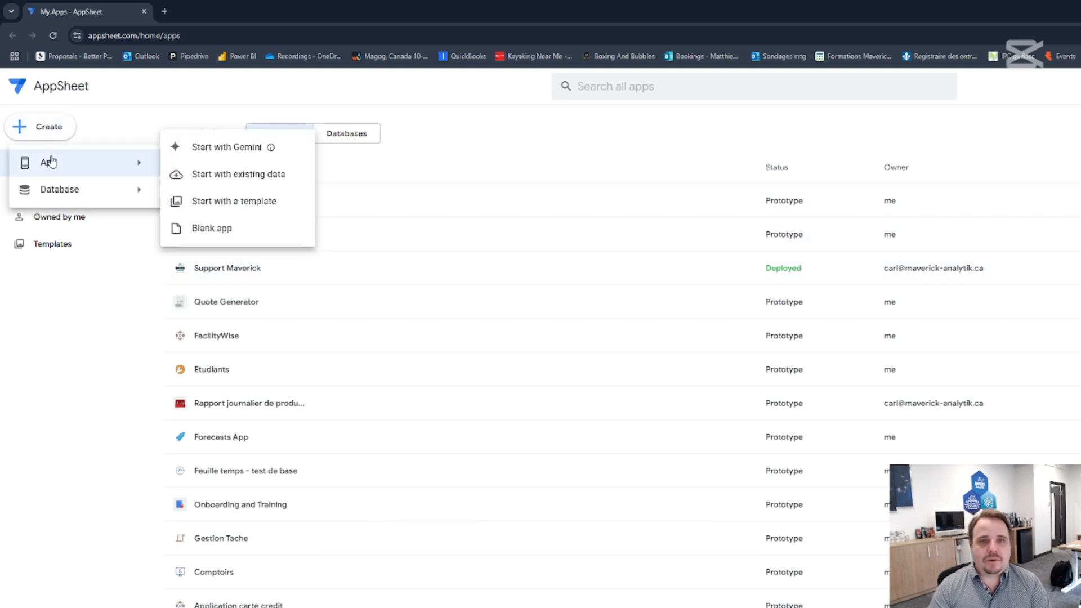
left_click(224, 178)
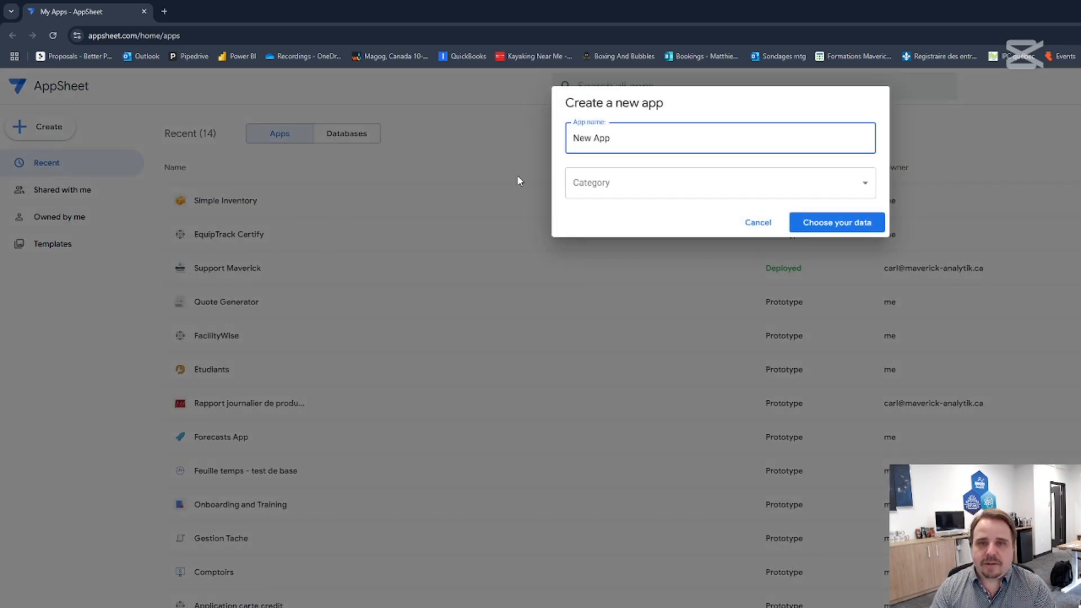
Name the new app Interventions and proceed to choosing its data.
triple_click(593, 142)
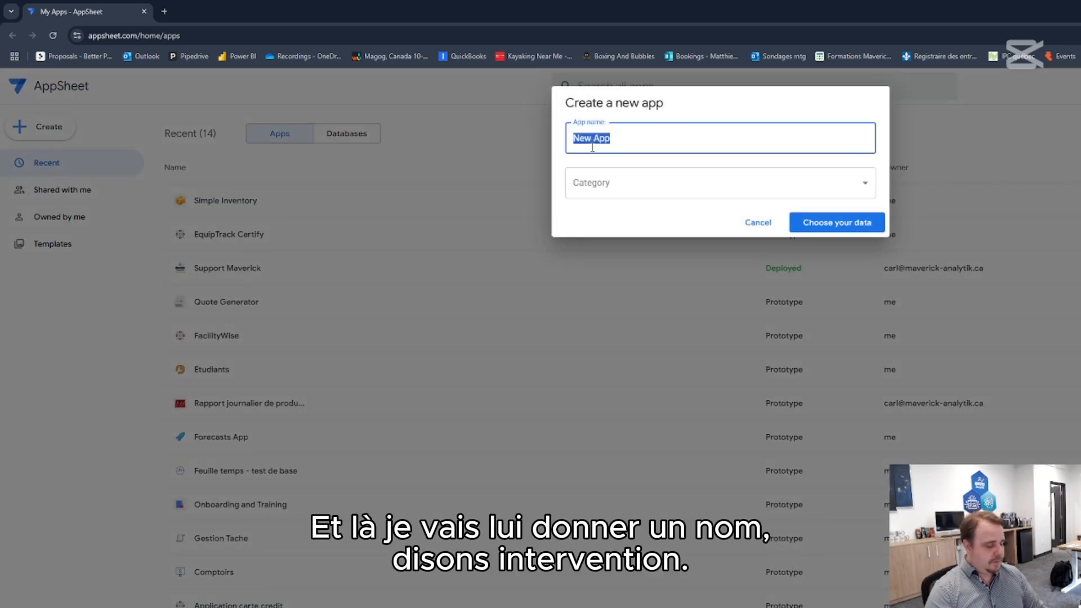
type("Interventions")
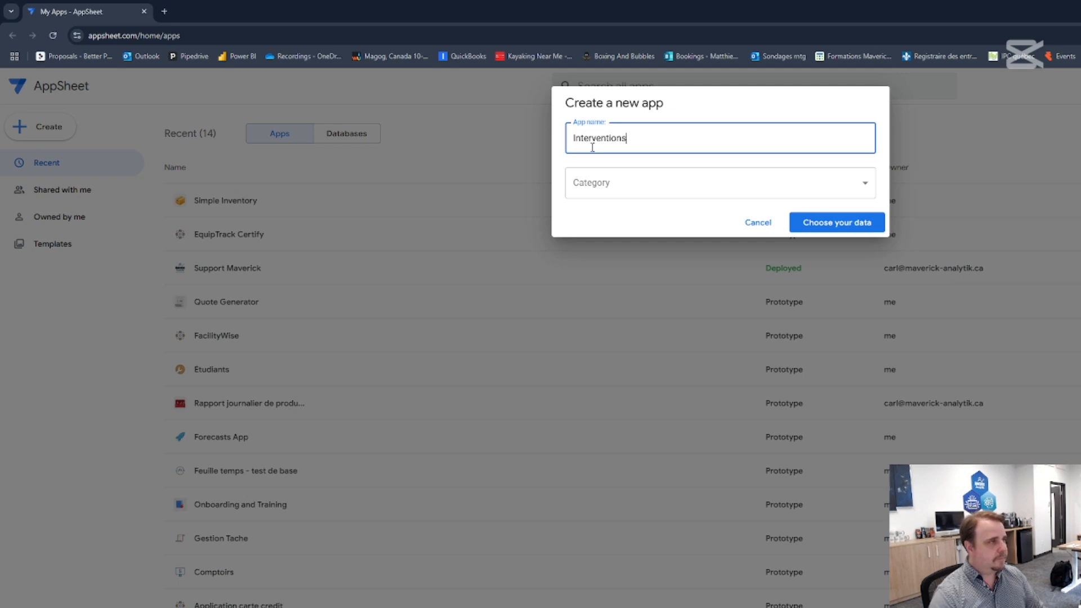
left_click(850, 225)
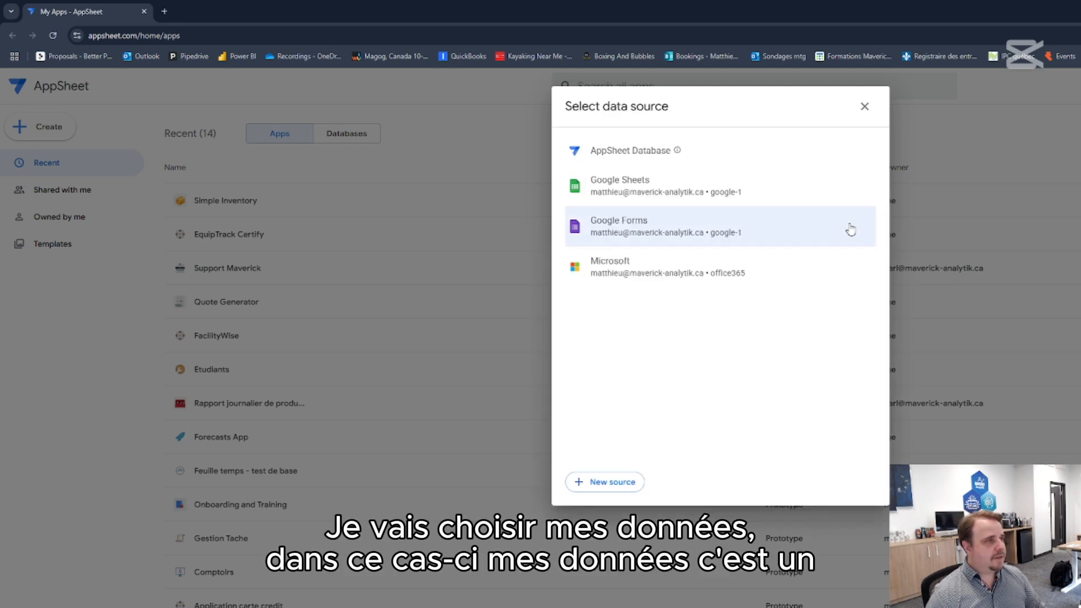
Use the Microsoft source and pick Exemple_AppSheet_Suivi_Interventions.xlsx from the Maverick site in SharePoint as the app's data.
left_click(665, 269)
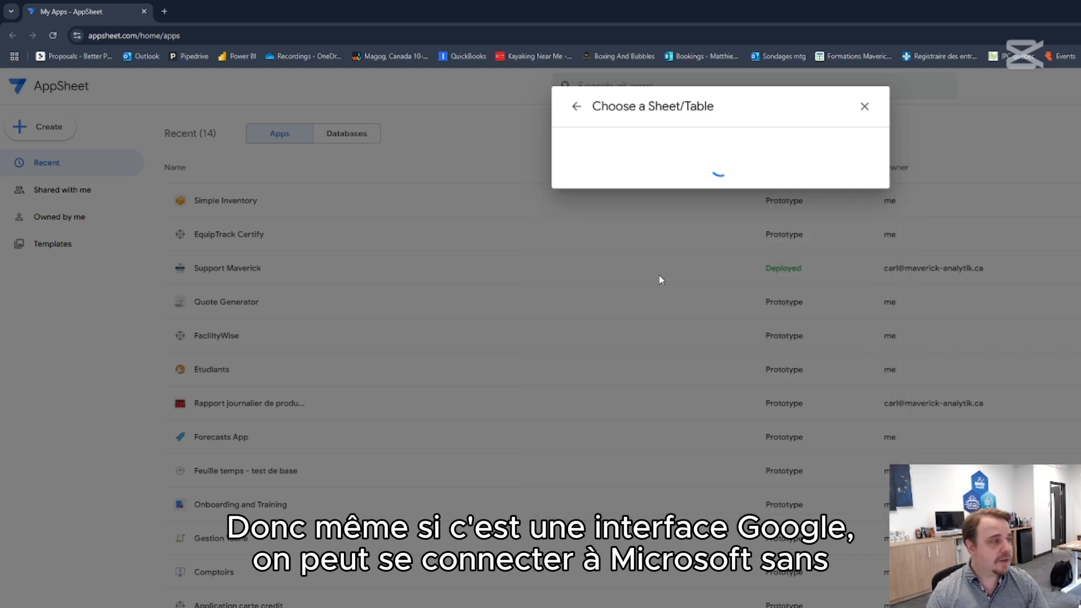
left_click(564, 160)
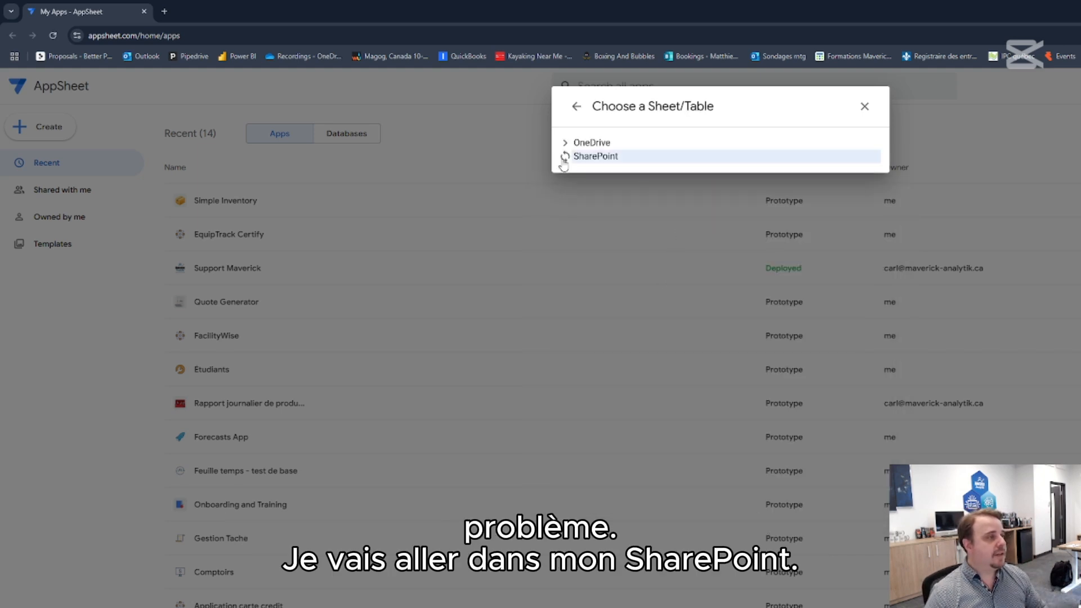
left_click(574, 172)
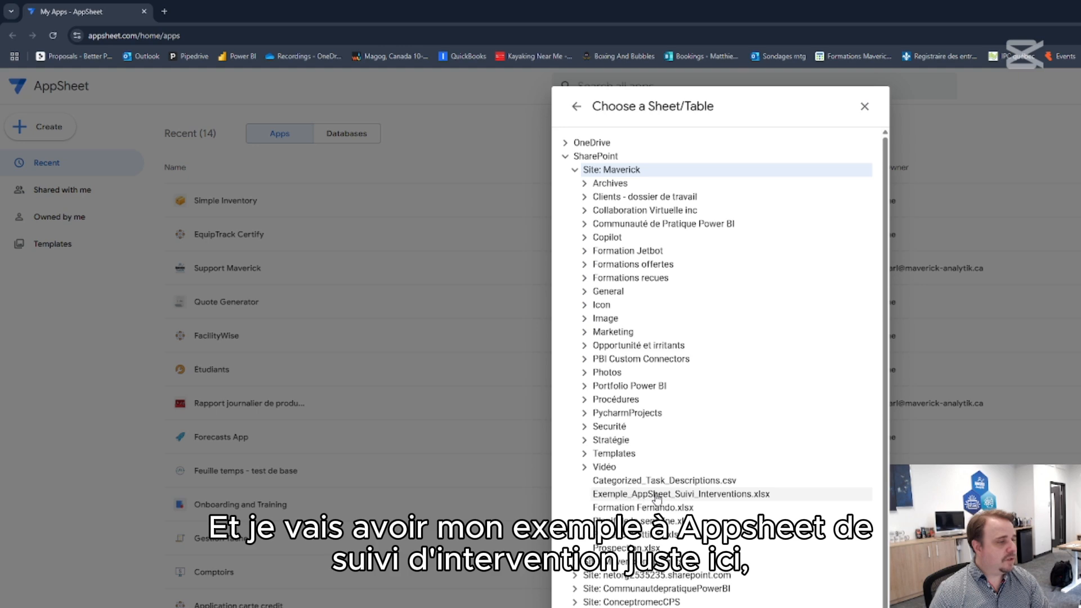
left_click(661, 495)
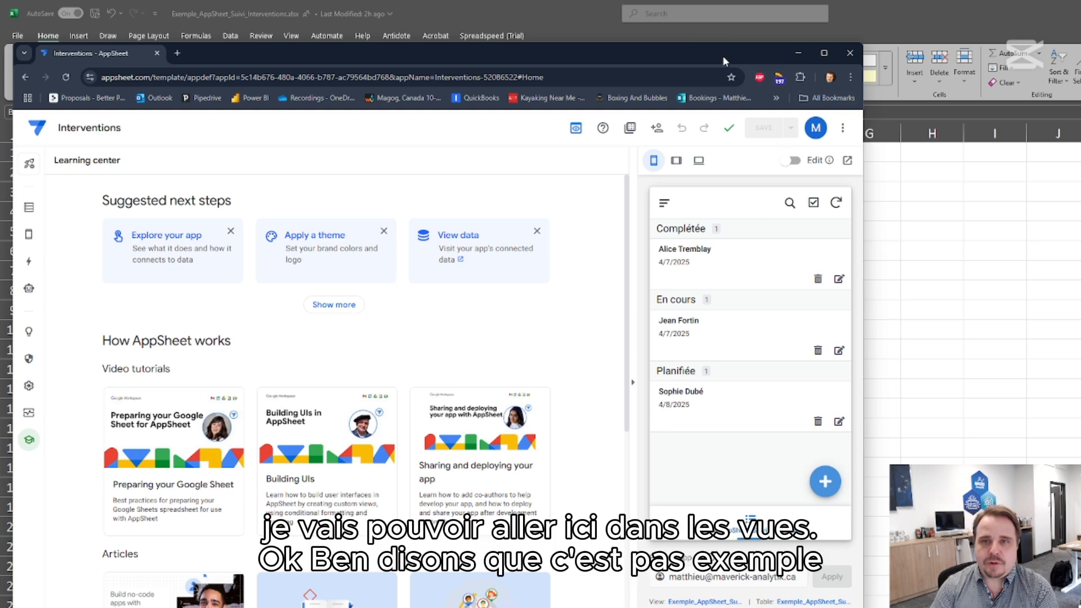
Rename the app's primary view to Suivi interventions.
left_click_drag(722, 55, 805, 58)
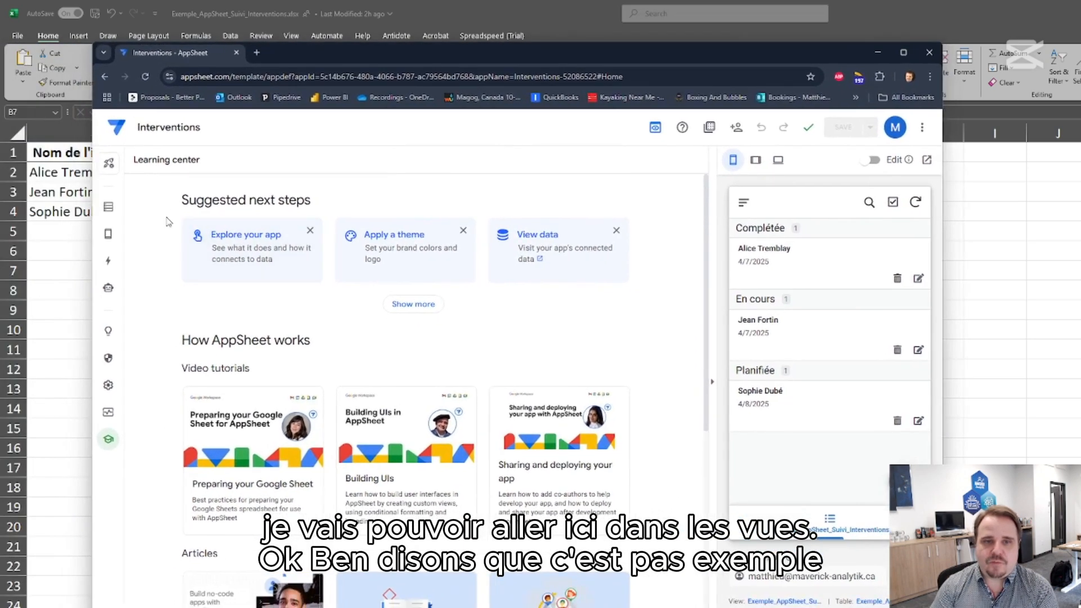
mouse_move(113, 234)
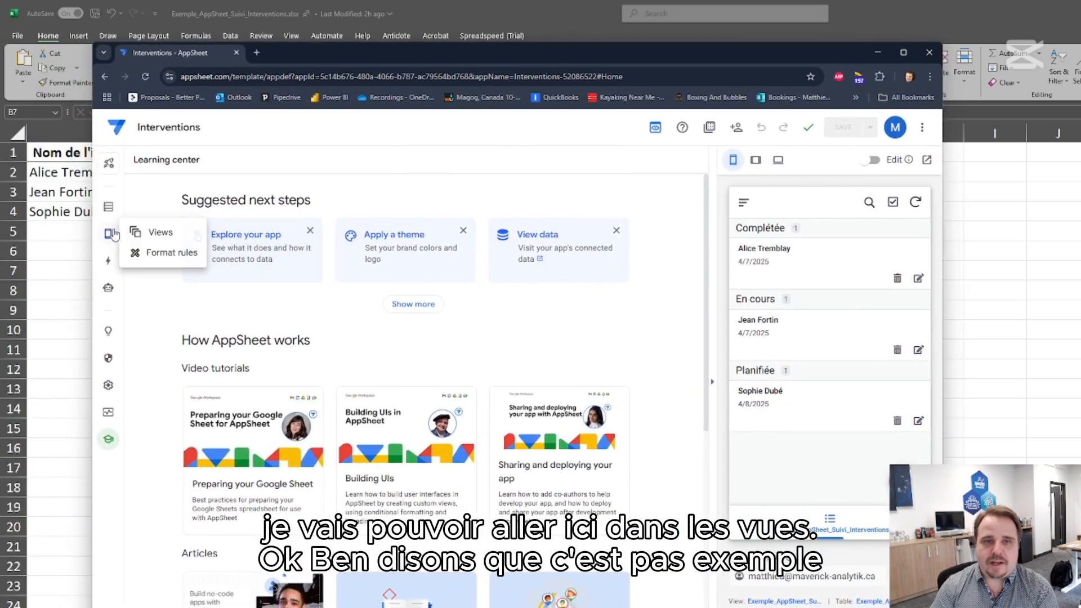
left_click(147, 232)
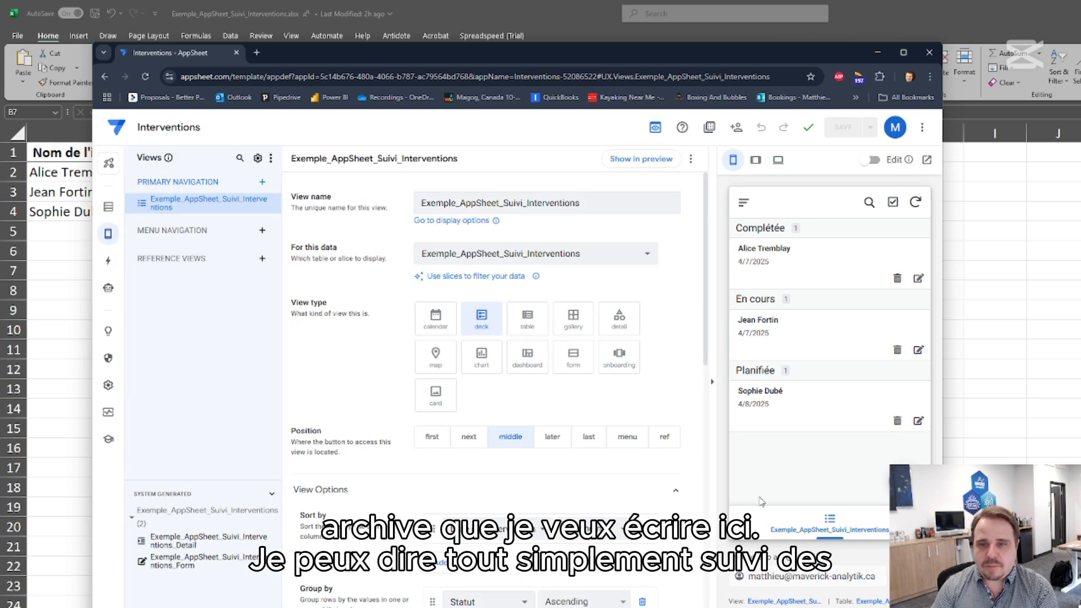
left_click(518, 205)
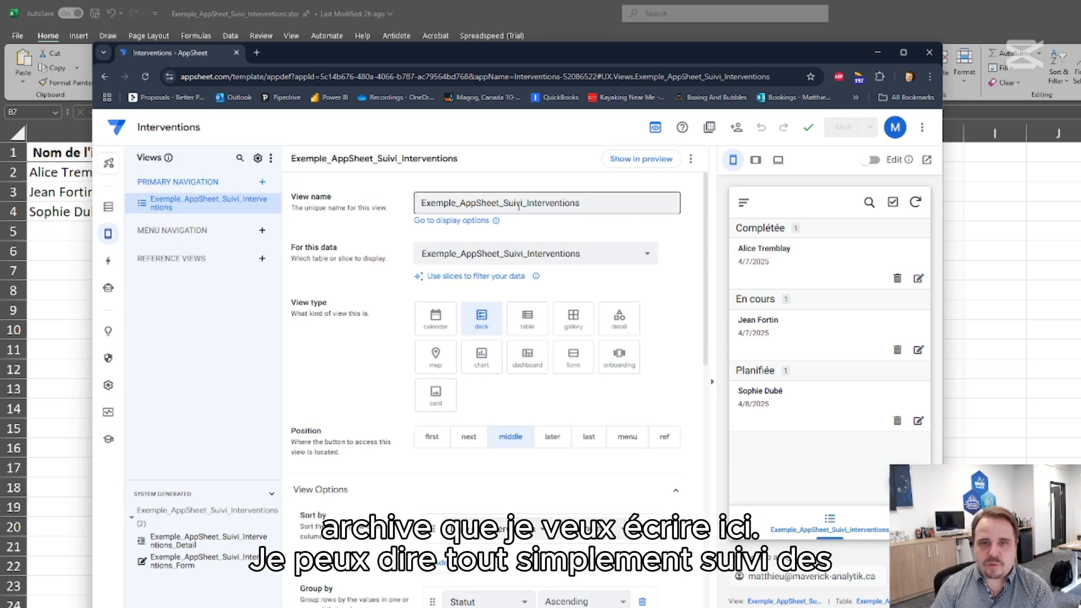
double_click(507, 202)
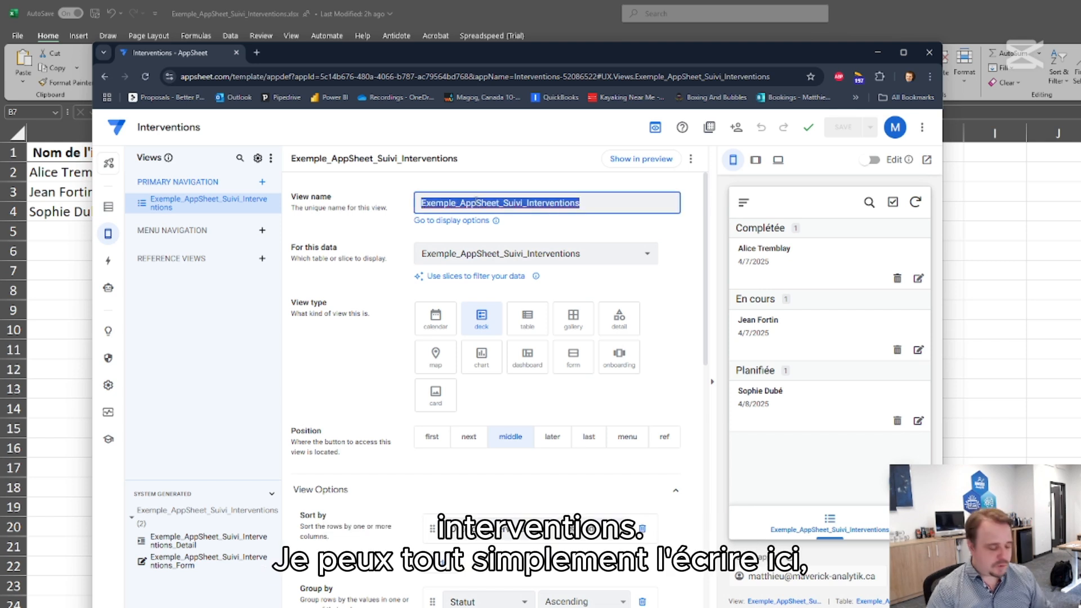
type("Suivi int")
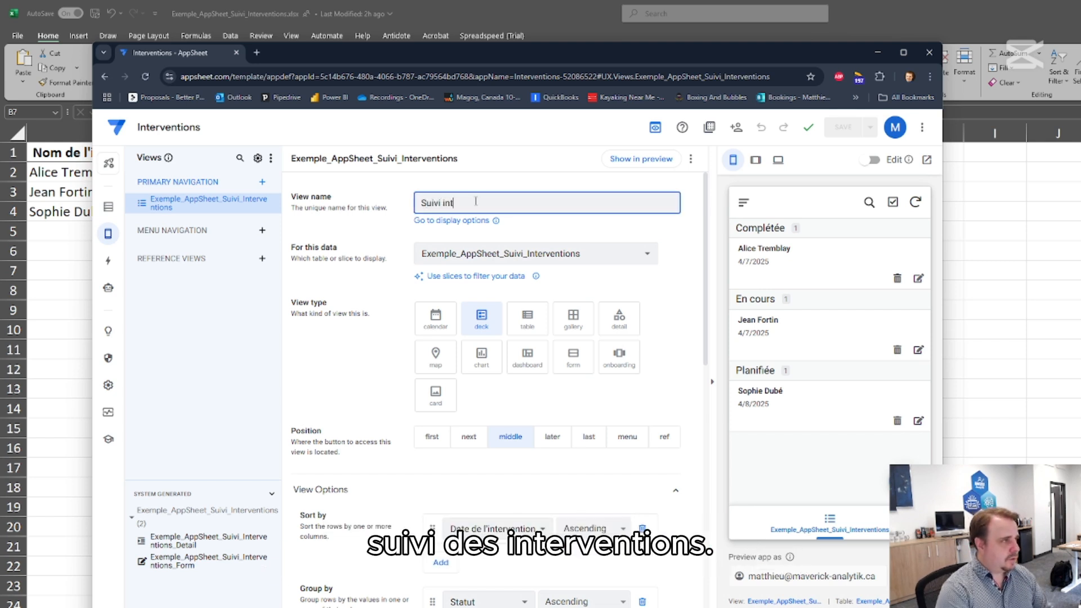
type("erventions")
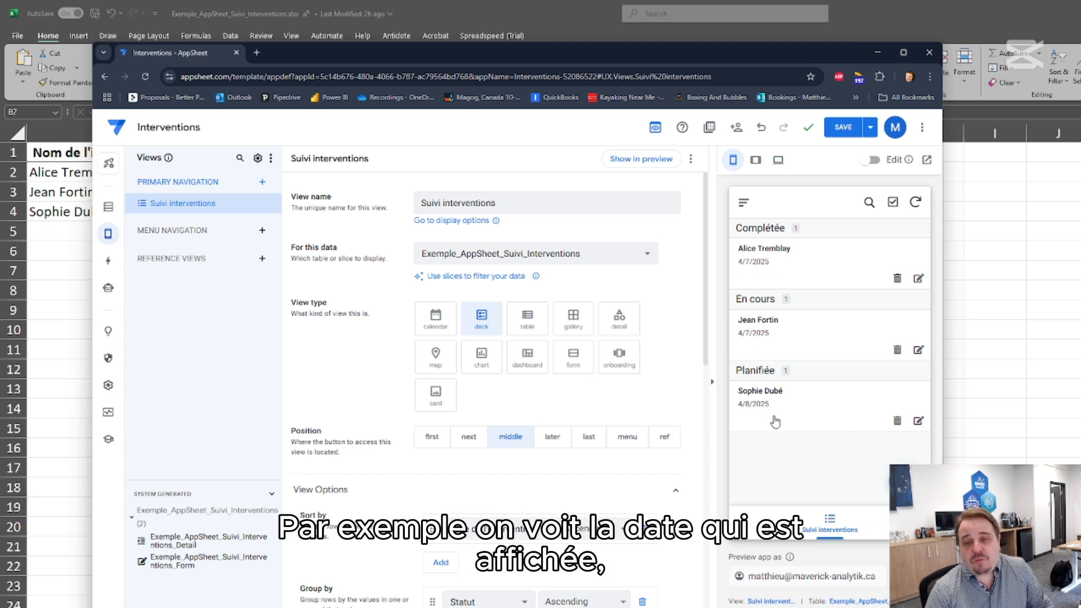
Hide the Date de l'intervention column of the app's data table from display.
left_click(108, 207)
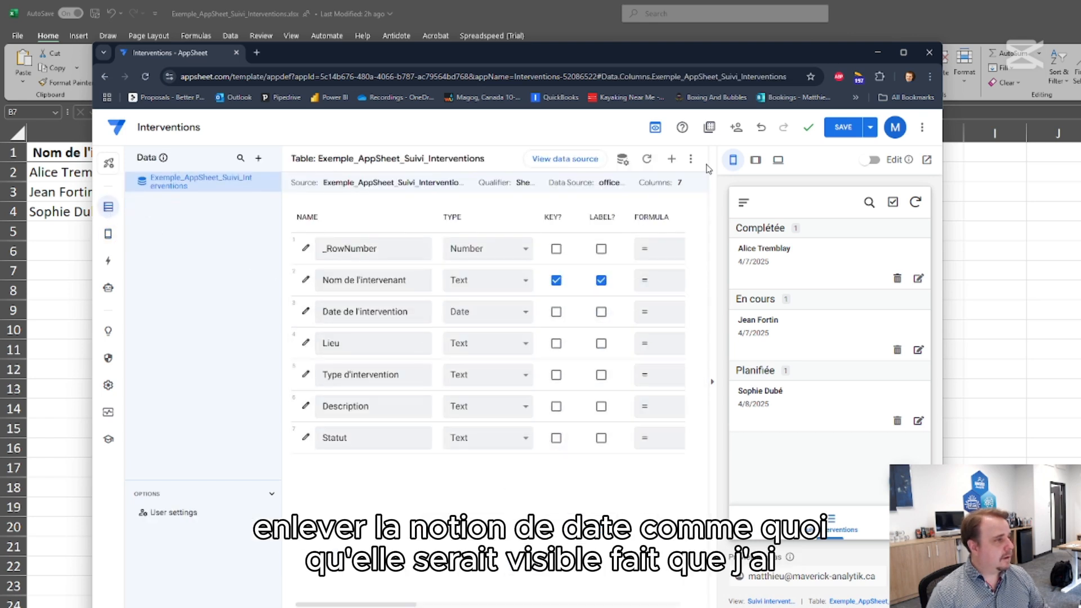
left_click_drag(942, 147, 1073, 147)
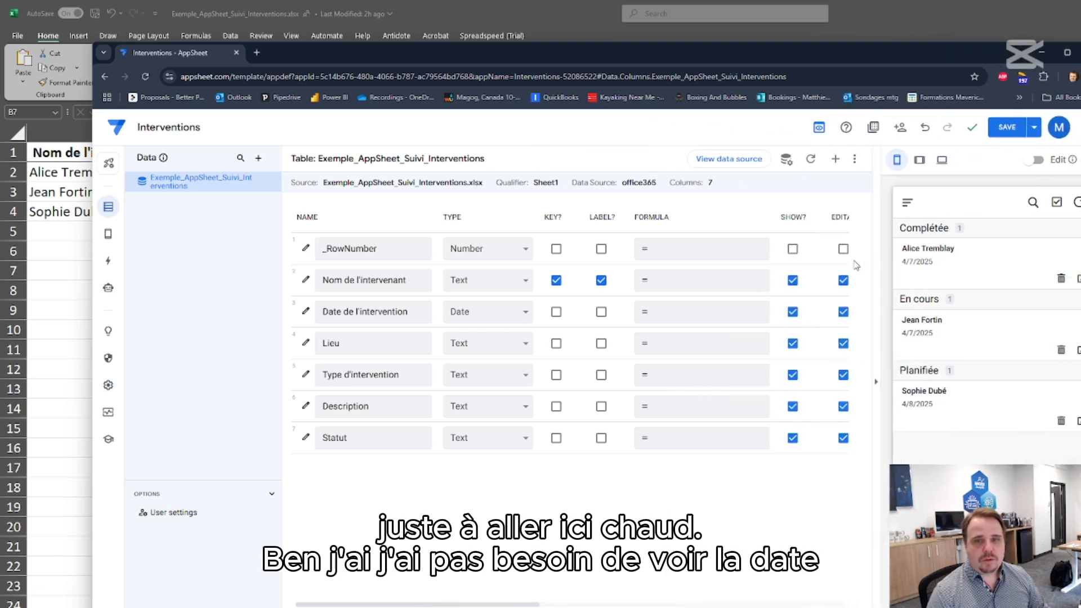
left_click(792, 312)
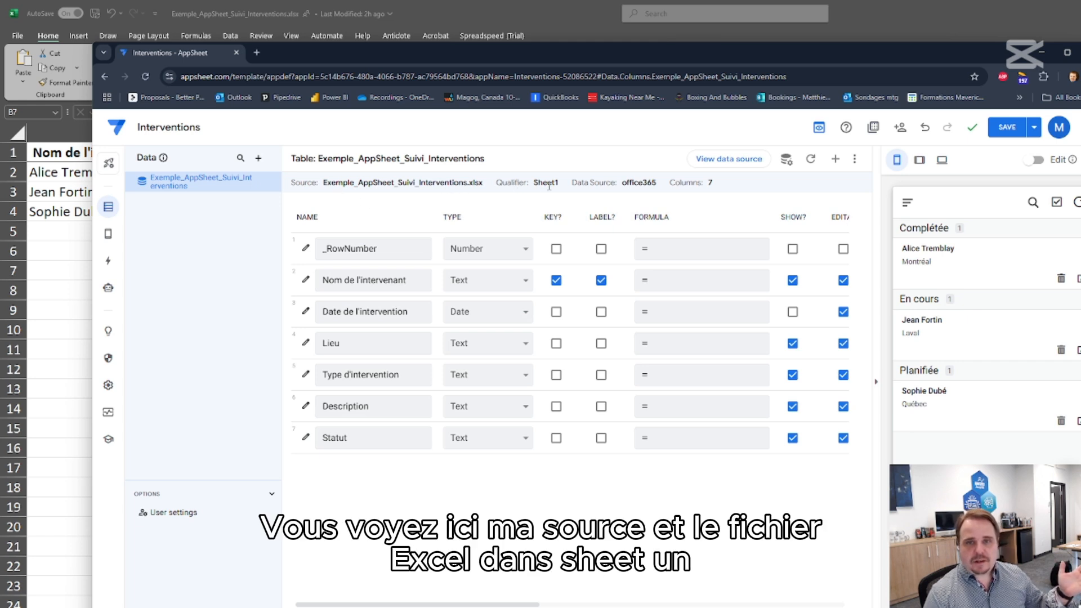
Save the Interventions app and move it to the deployed state.
left_click(1007, 128)
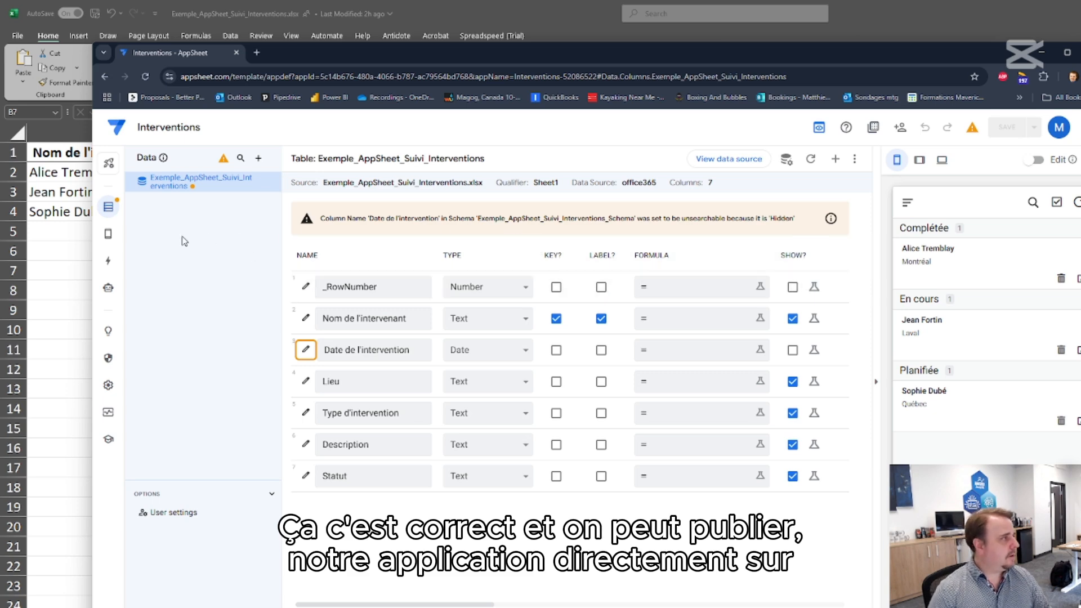
left_click(104, 166)
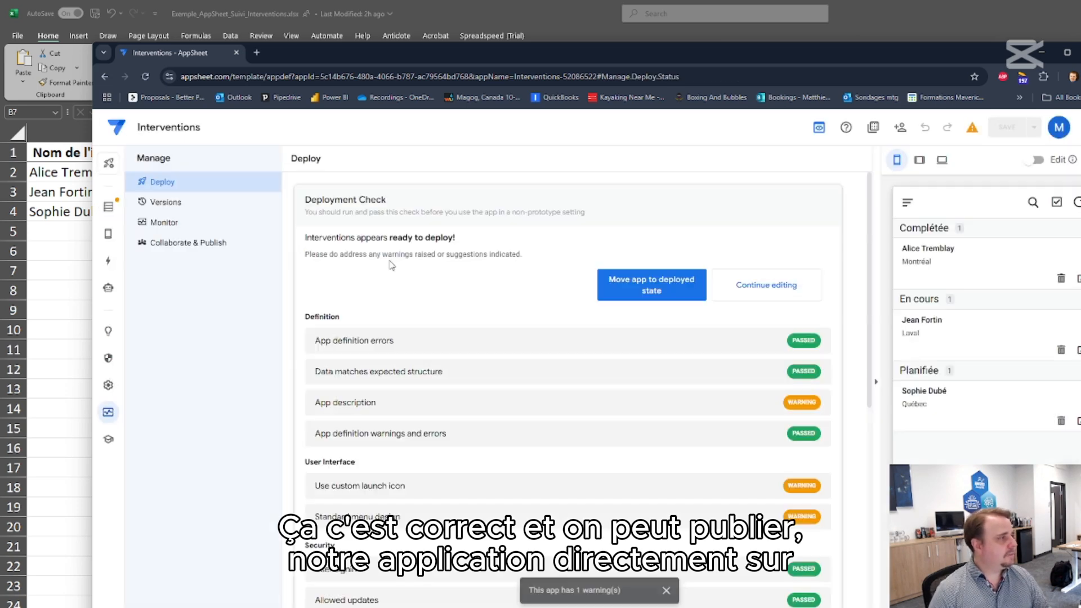
left_click(628, 294)
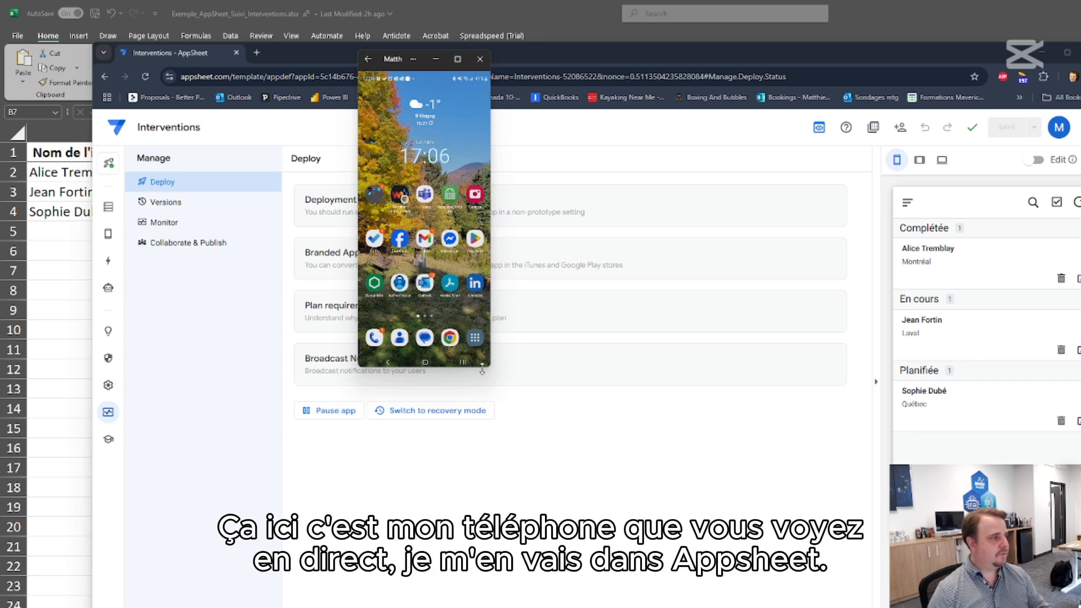
Add an intervention in the mirrored phone app with the worker's first name, Lieu Magog and Statut Planifiée, and return to the Excel workbook.
left_click_drag(482, 370, 507, 607)
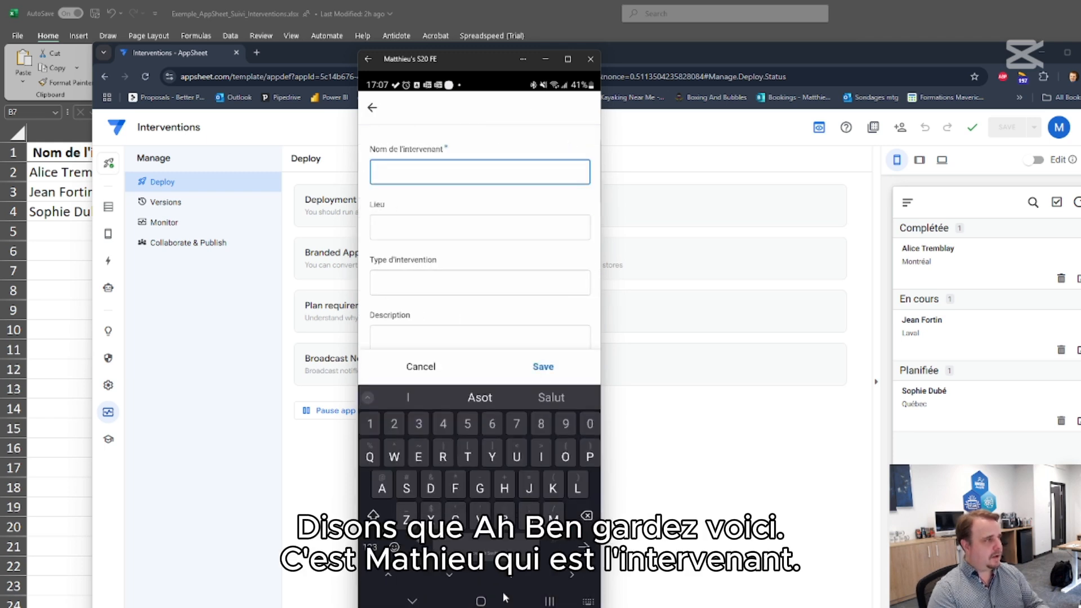
type("Matthieu")
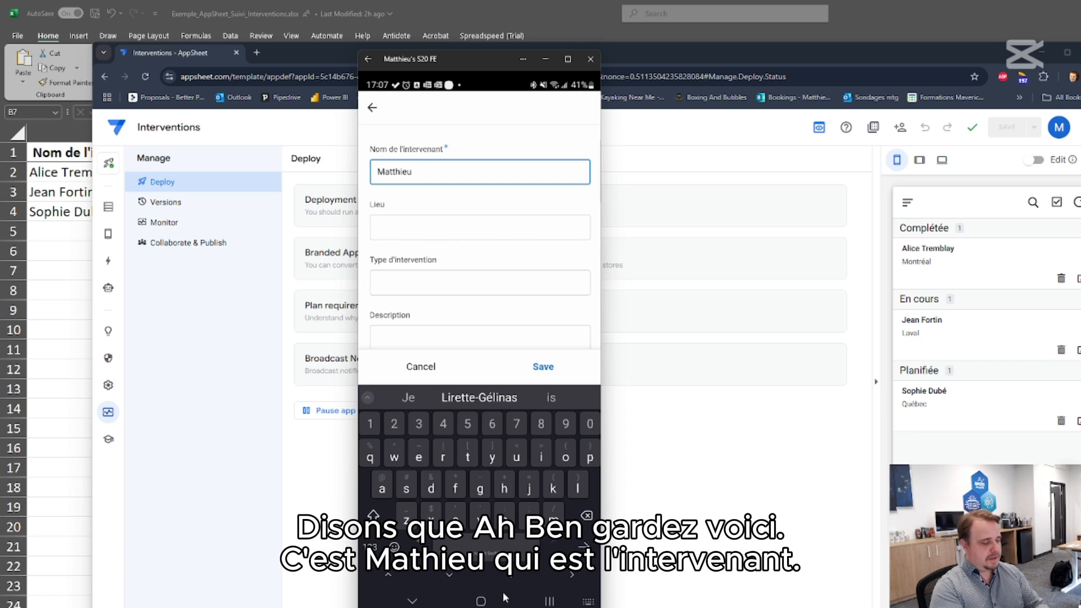
key("Tab")
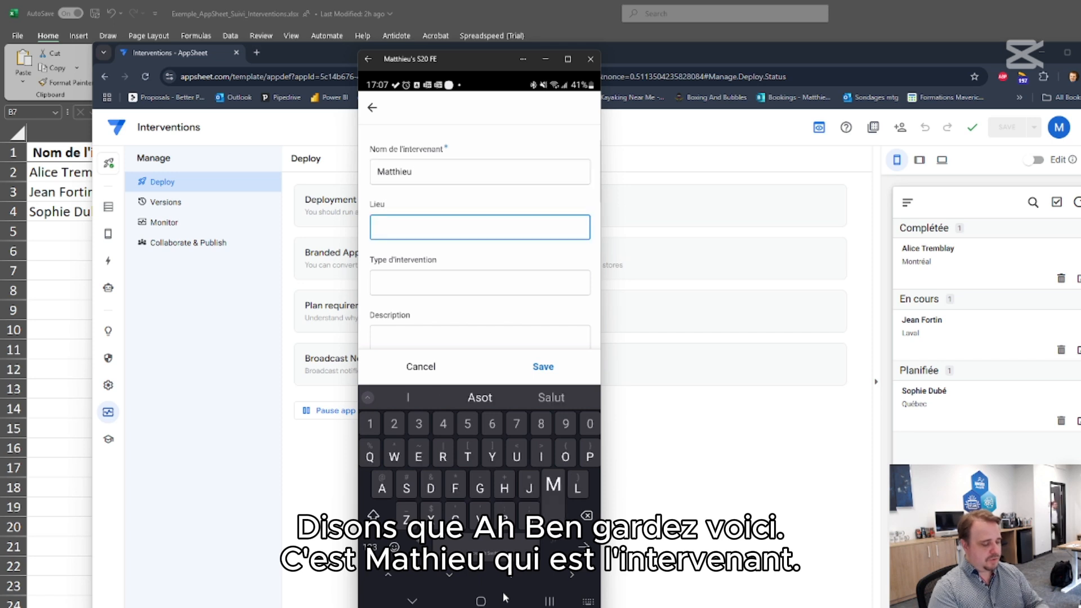
type("Magog")
key("Tab")
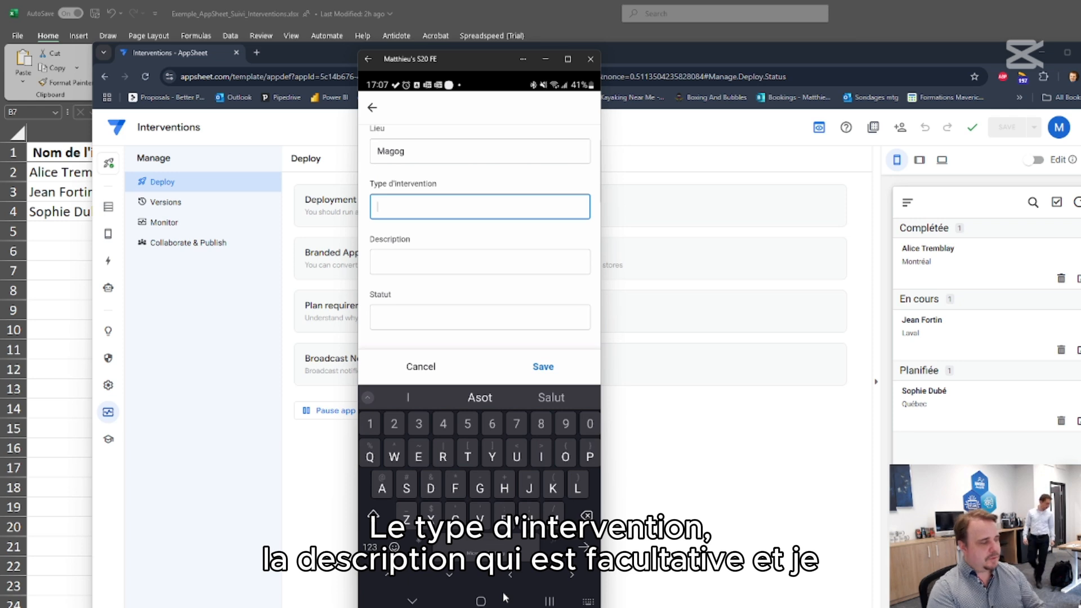
key("Tab")
type("Pla")
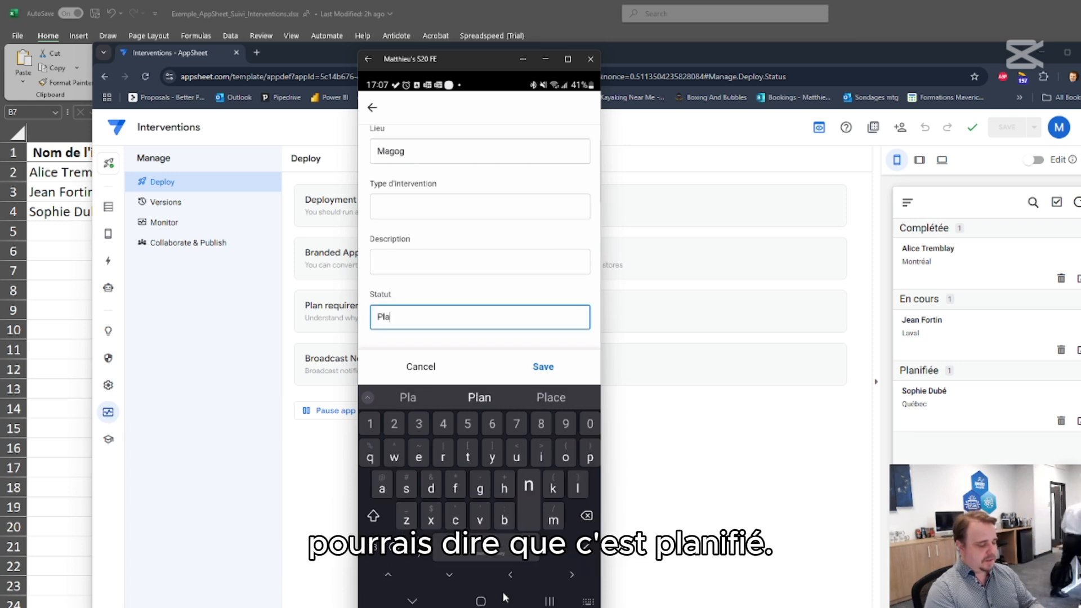
type("nifie")
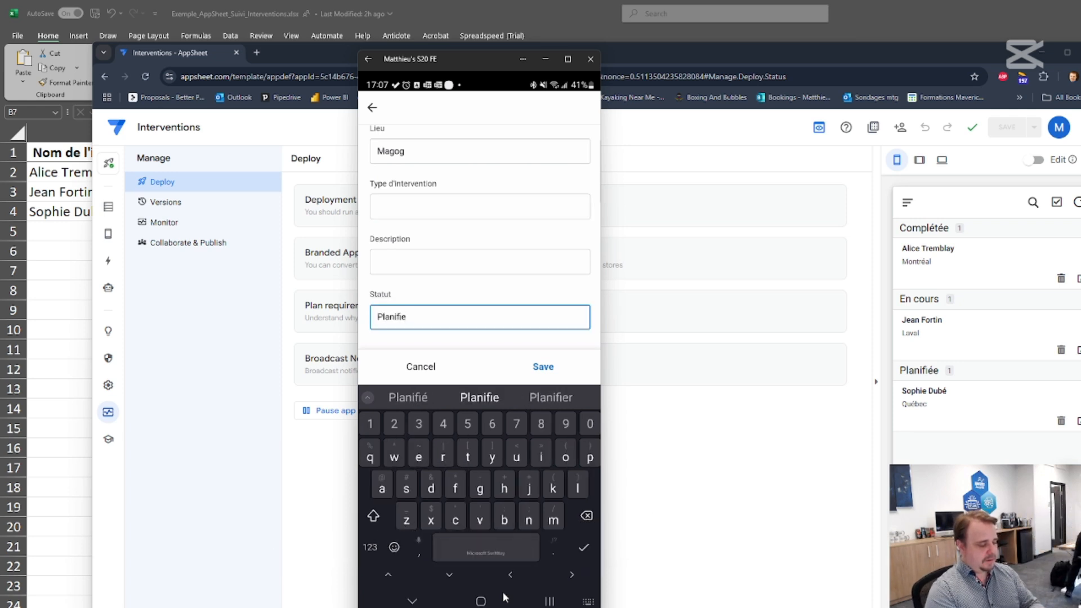
type("e")
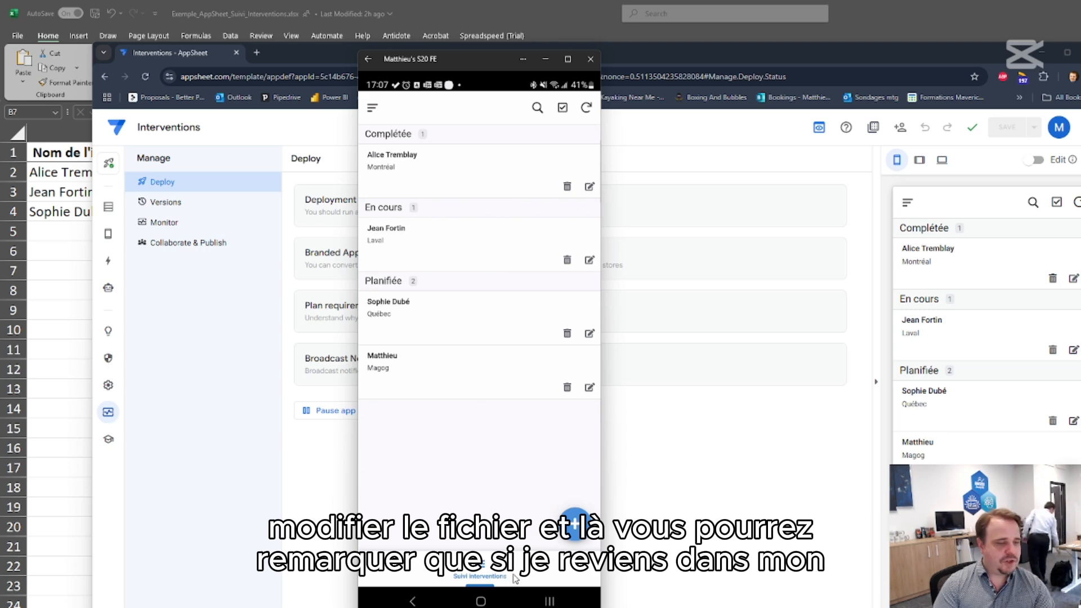
left_click(482, 8)
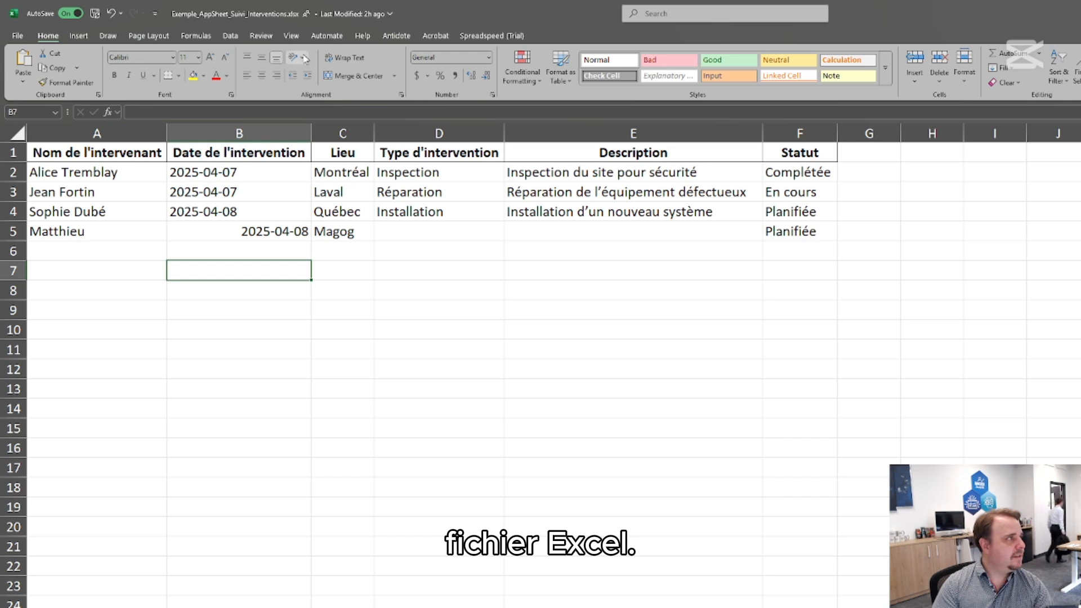